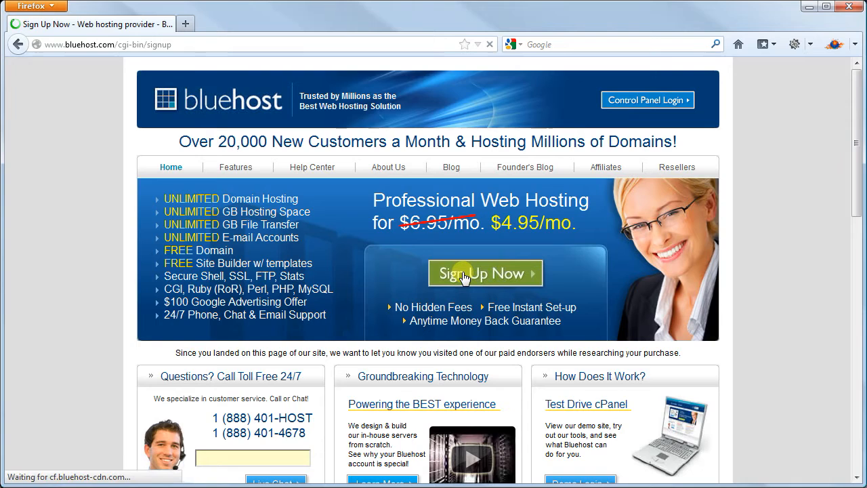
# - Request the domain BestTelescopesforKids with .com under I Need a Domain Name
pyautogui.write('BestT')
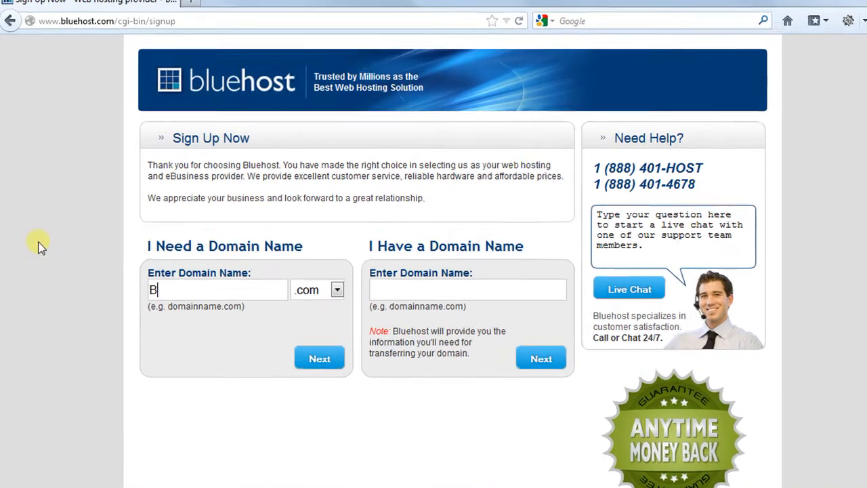
pyautogui.write('e')
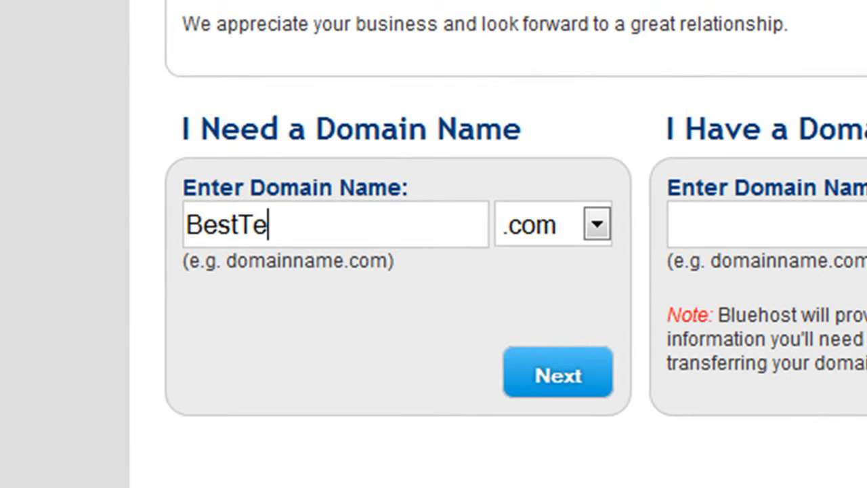
pyautogui.write('lescopesf')
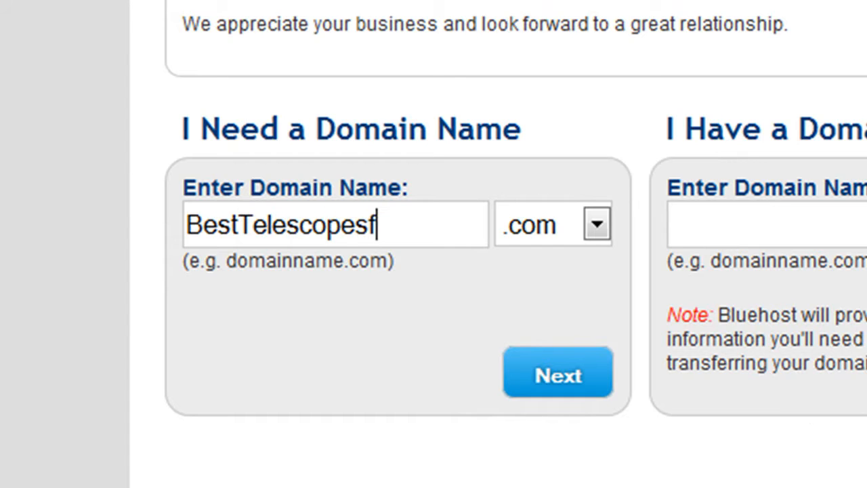
pyautogui.write('orKids')
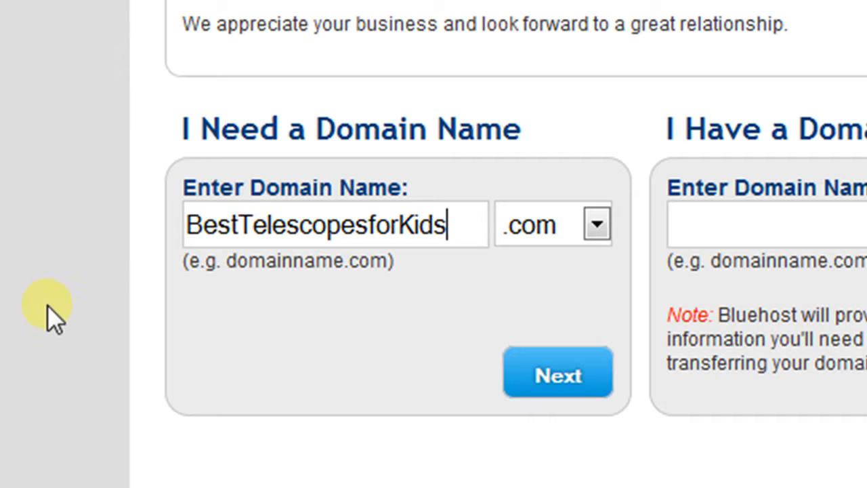
pyautogui.click(595, 383)
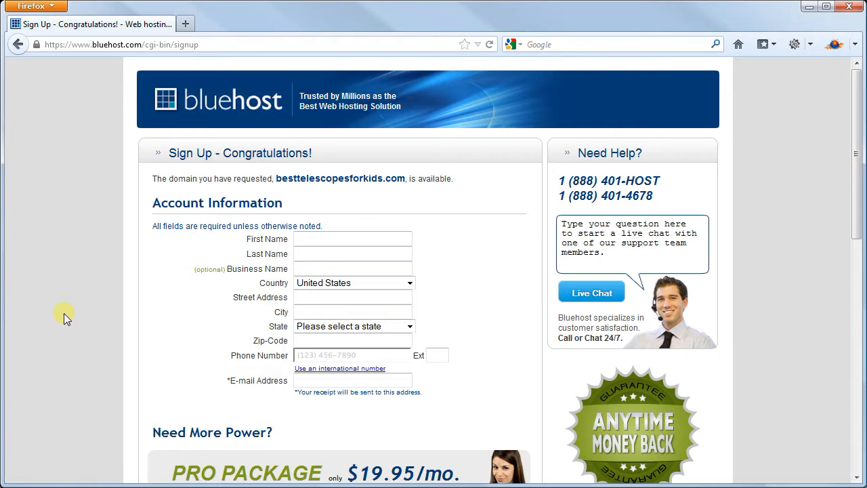
# - Enter the account holder's first name, then open the Account Plan price list under Package Information
pyautogui.click(326, 235)
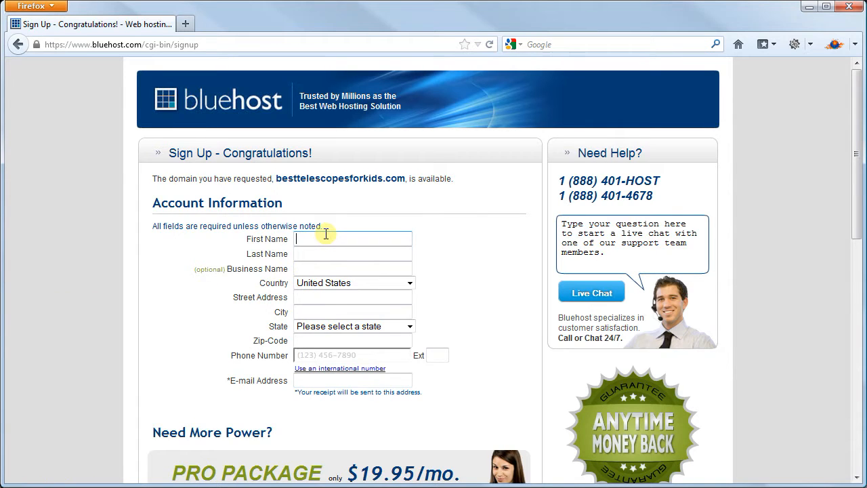
pyautogui.write('Greg')
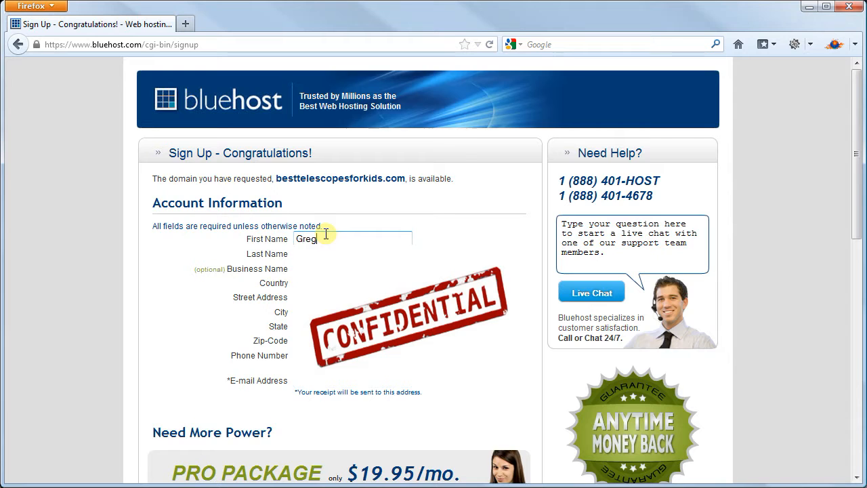
pyautogui.scroll(-10, 183, 304)
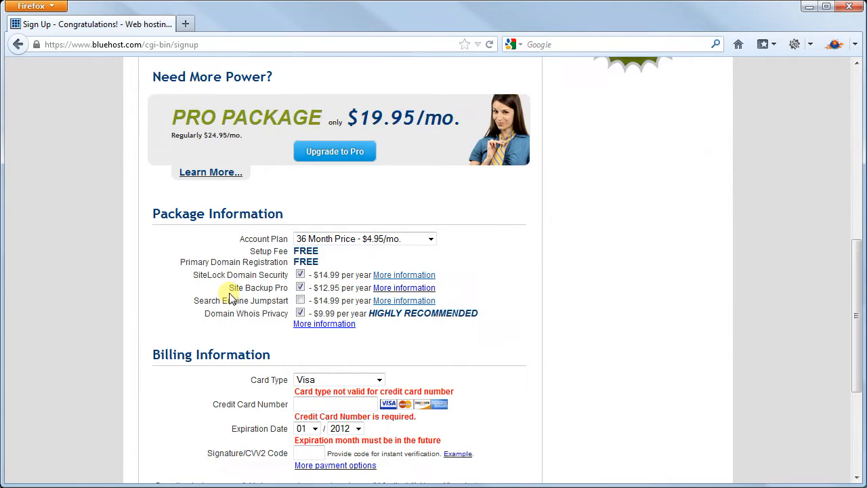
pyautogui.scroll(-2, 470, 223)
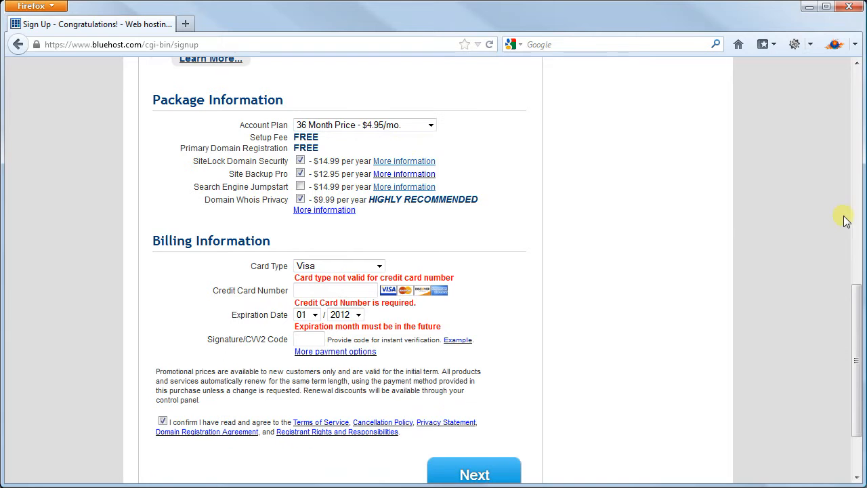
pyautogui.moveTo(855, 298); pyautogui.dragTo(861, 319)
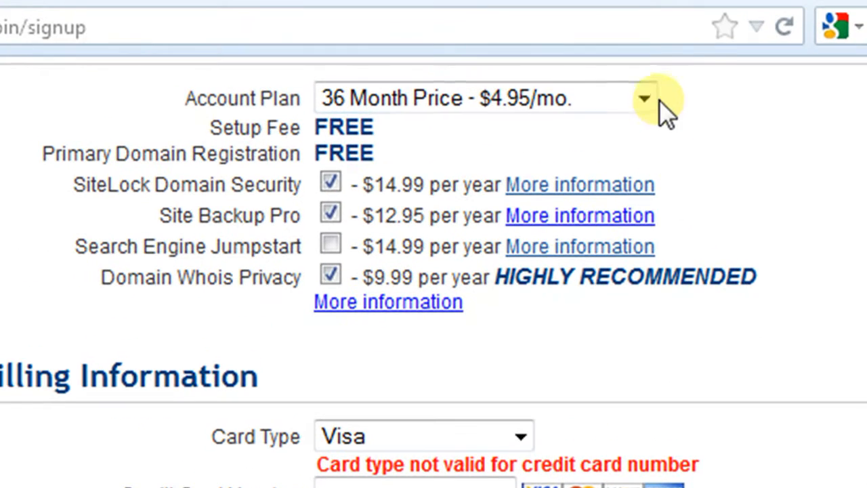
pyautogui.click(648, 99)
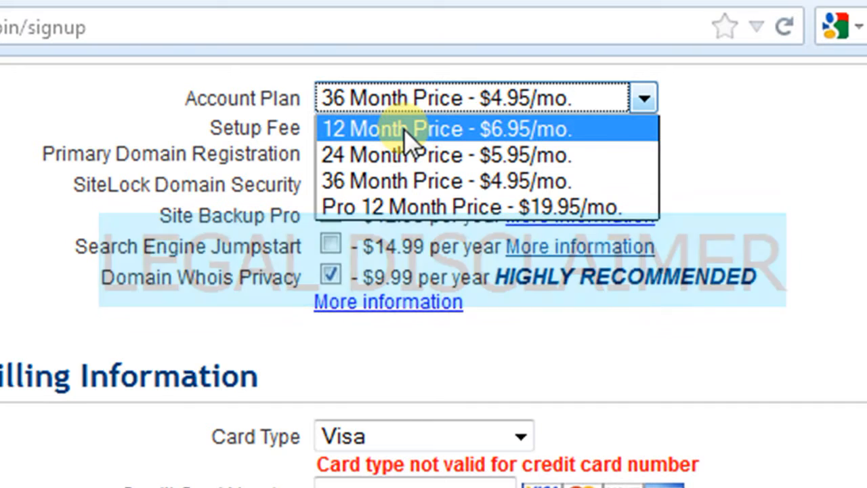
# - Pick the 12 Month $6.95/mo plan and uncheck SiteLock, Site Backup Pro and Domain Whois Privacy
pyautogui.click(403, 129)
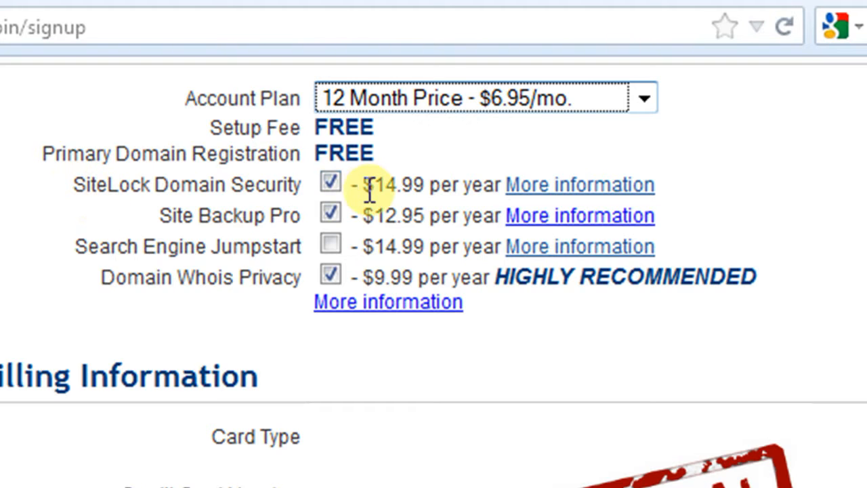
pyautogui.click(331, 184)
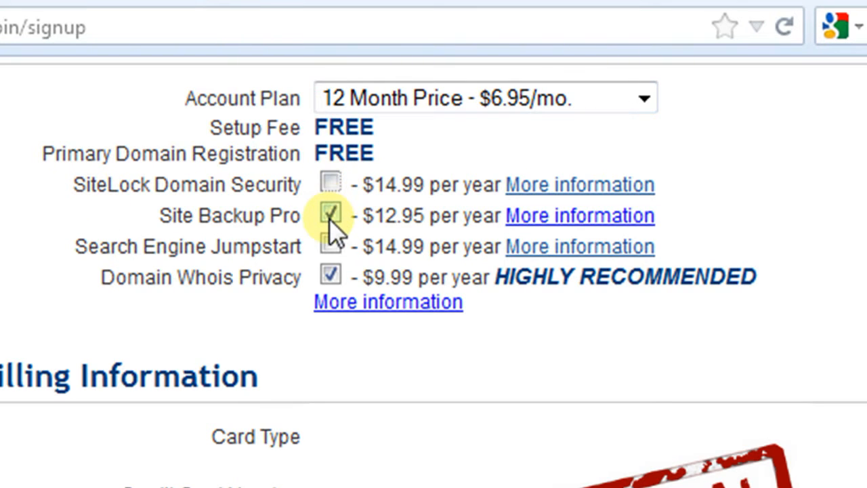
pyautogui.click(329, 214)
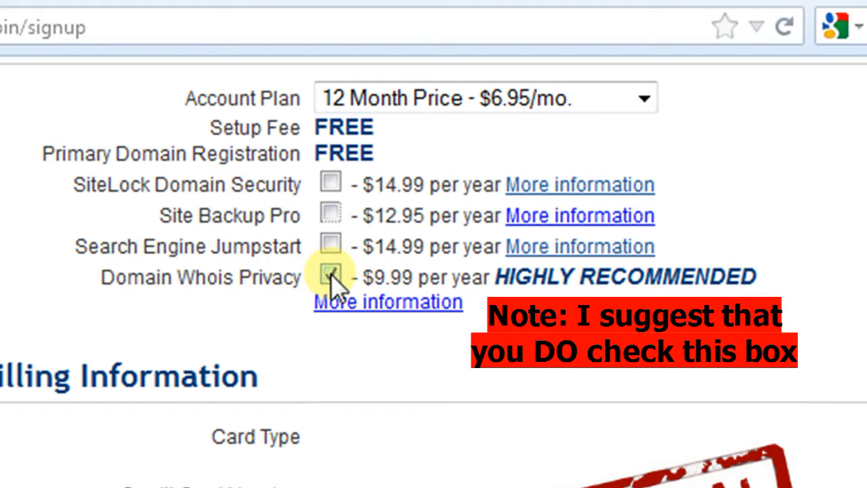
pyautogui.click(330, 274)
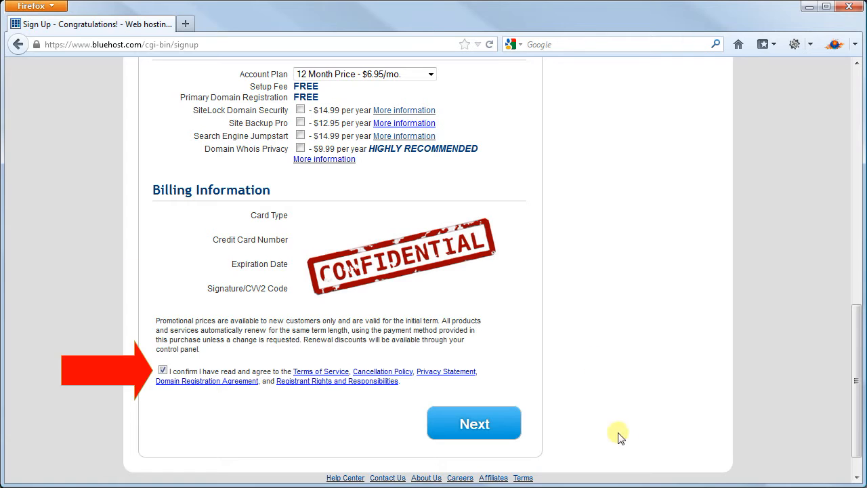
# - Submit the sign-up form and complete the order with every upgrade offer left unchecked
pyautogui.click(491, 416)
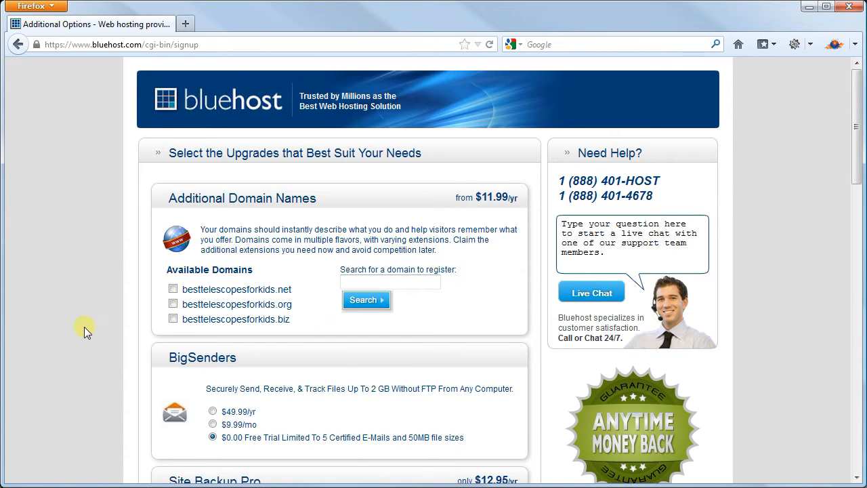
pyautogui.scroll(-2, 86, 325)
pyautogui.scroll(-2, 86, 325)
pyautogui.scroll(-8, 86, 325)
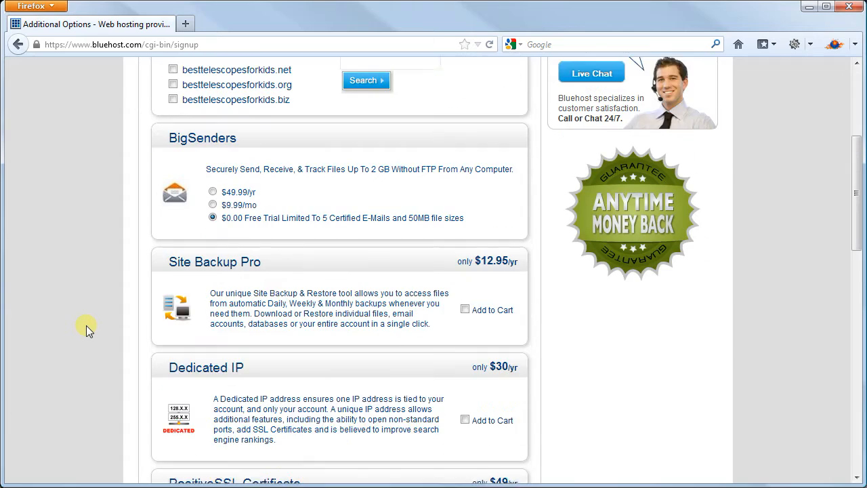
pyautogui.scroll(-4, 86, 325)
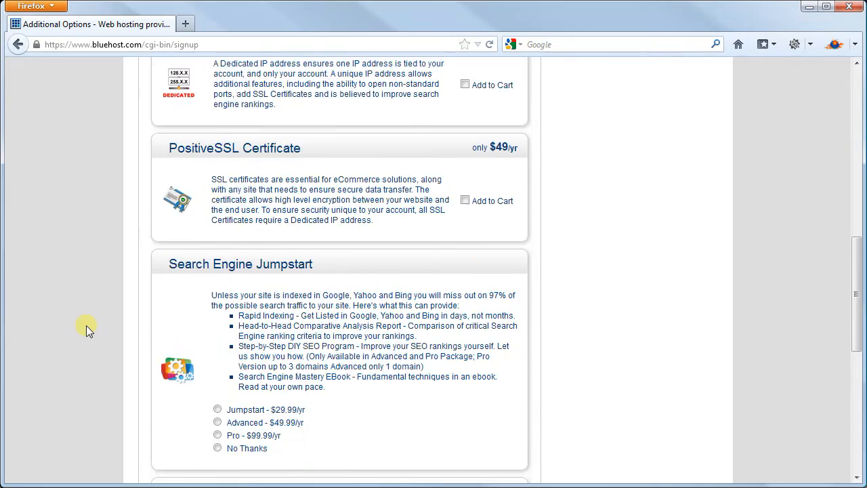
pyautogui.scroll(-4, 86, 325)
pyautogui.scroll(-4, 86, 325)
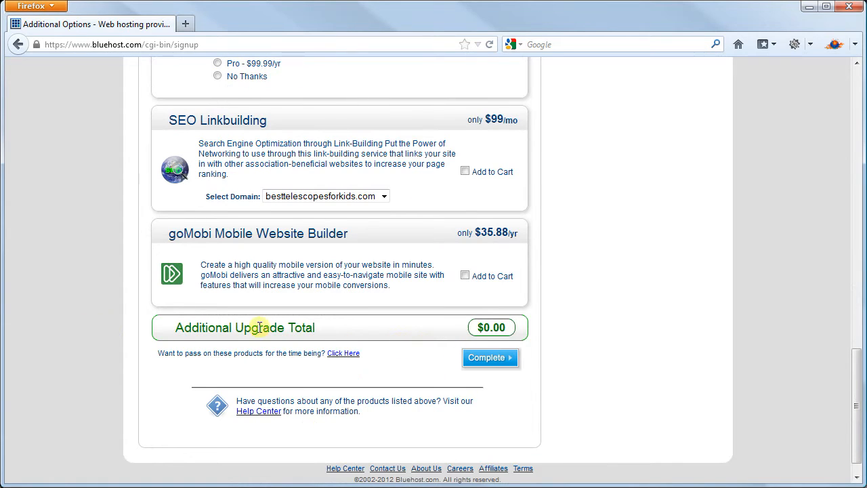
pyautogui.click(492, 364)
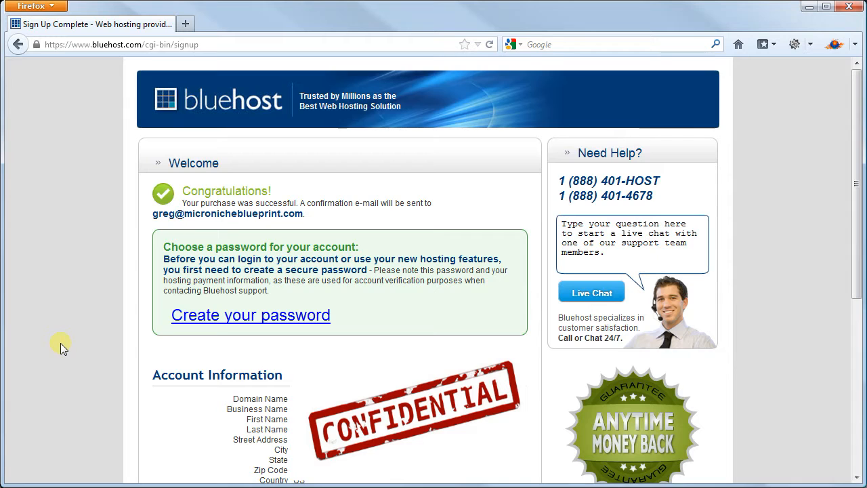
# - Follow the Create your password link on the Sign Up Complete page
pyautogui.scroll(-4, 60, 343)
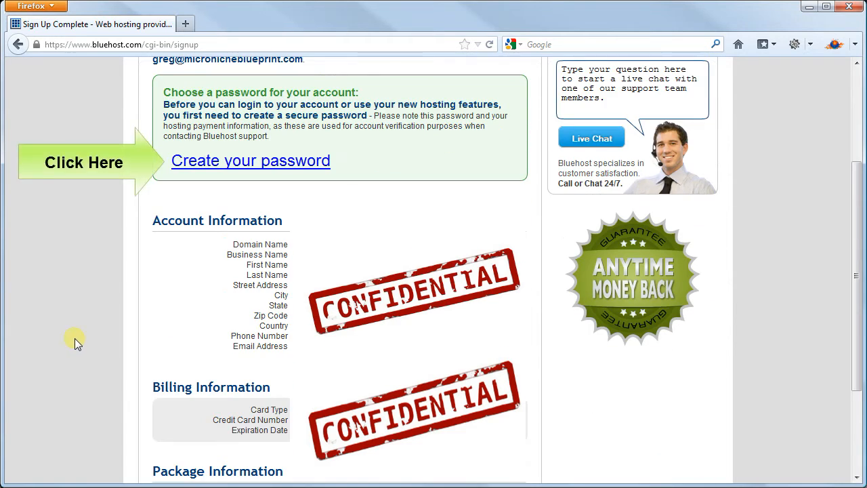
pyautogui.click(249, 162)
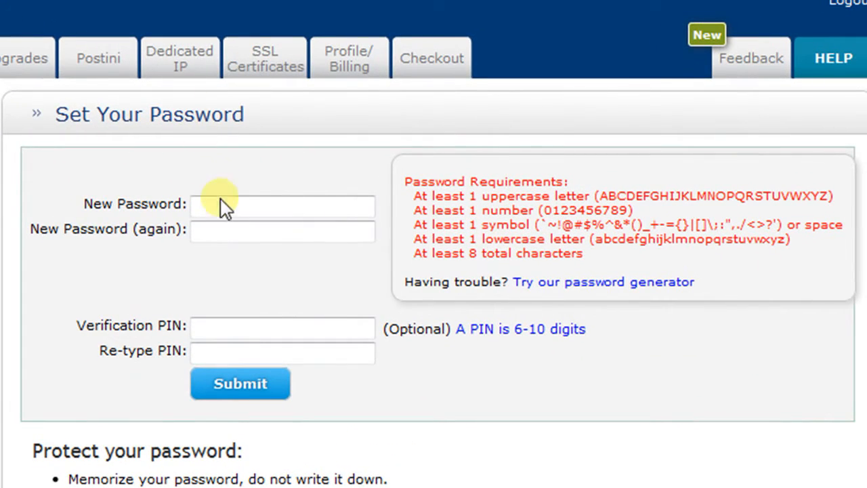
# - Enter the new account password, confirm it in the second field, and submit it
pyautogui.click(221, 203)
pyautogui.write('Pass')
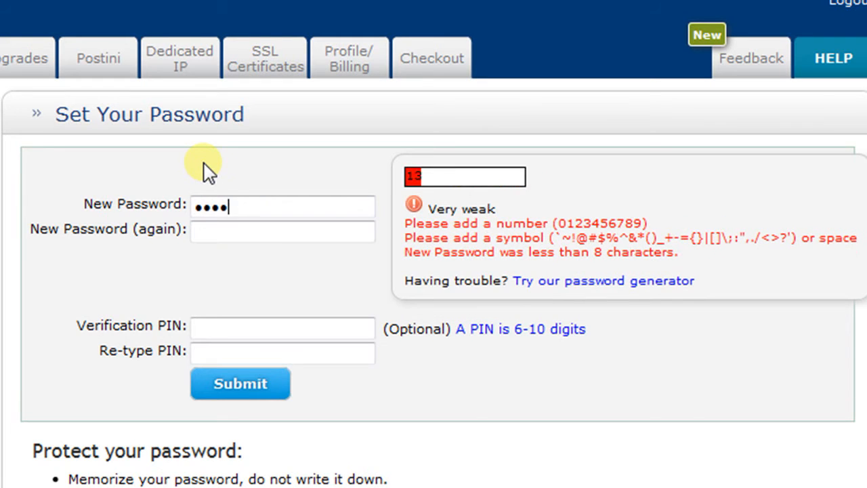
pyautogui.write('w')
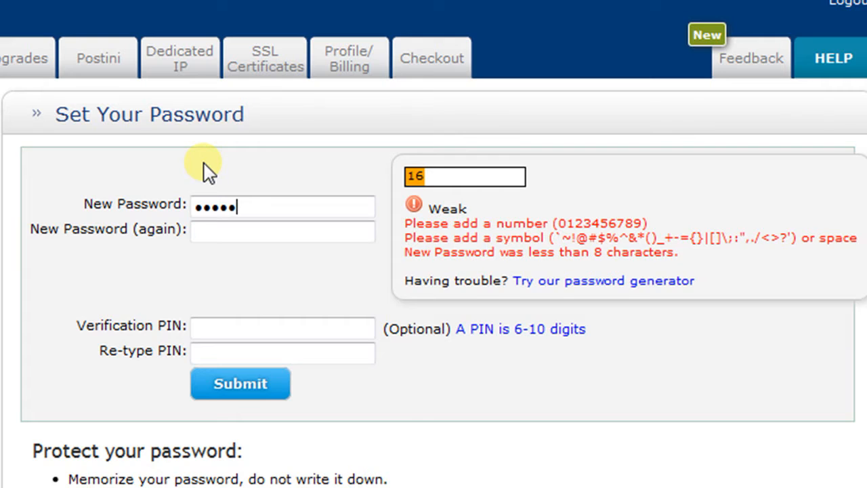
pyautogui.write('0rd')
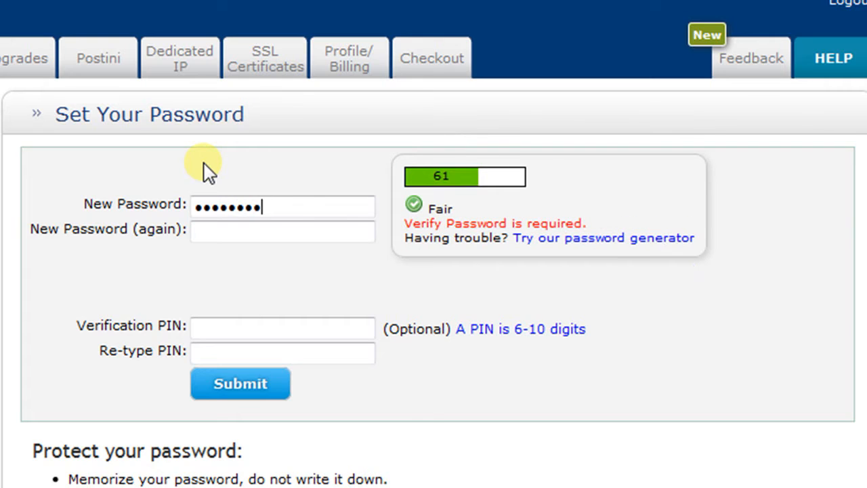
pyautogui.press('Tab')
pyautogui.write('P')
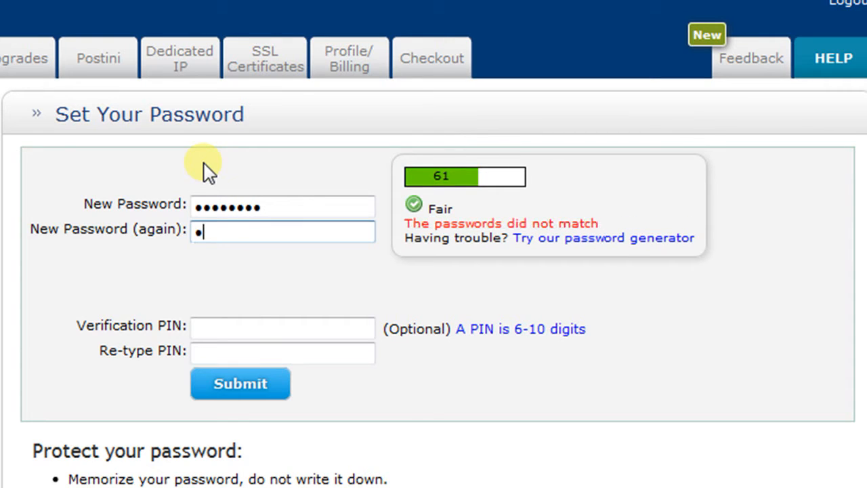
pyautogui.write('assw0rd')
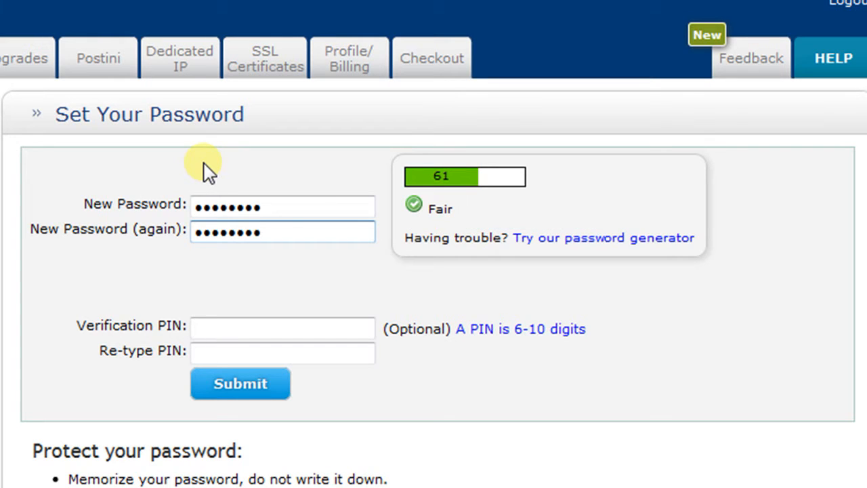
pyautogui.click(249, 390)
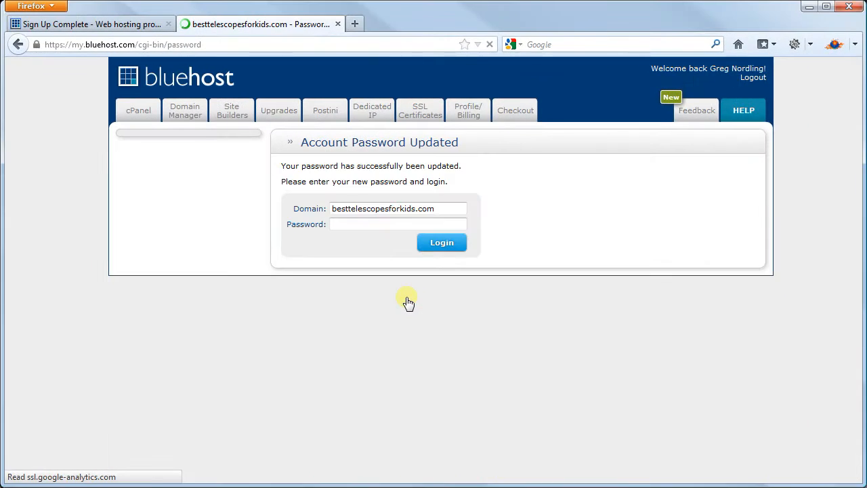
# - Log in with the updated account password and dismiss Firefox's remember-password prompt
pyautogui.click(348, 225)
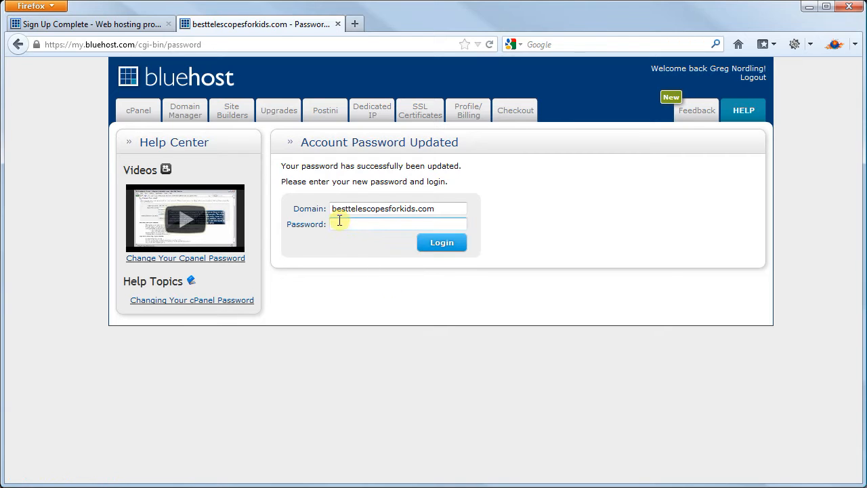
pyautogui.write('•••••••')
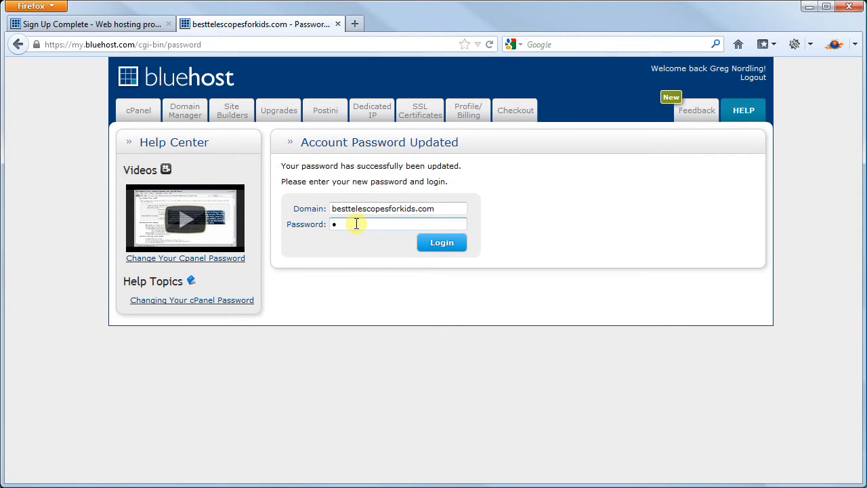
pyautogui.write('•')
pyautogui.click(441, 245)
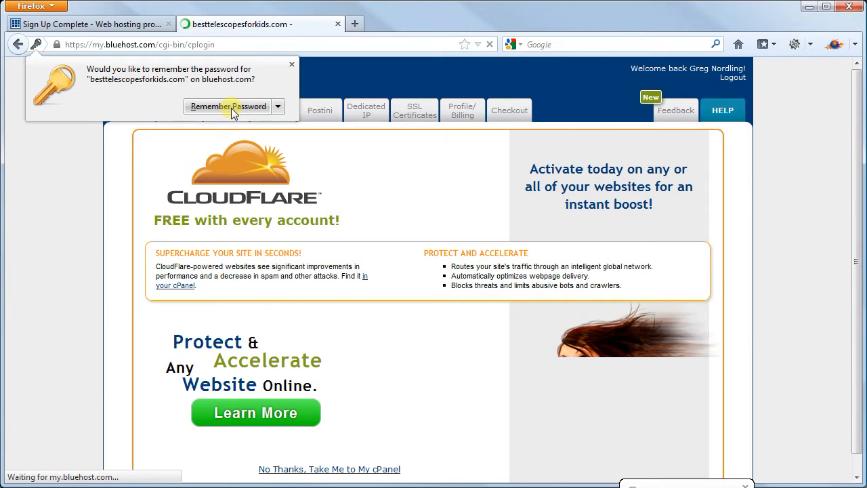
pyautogui.click(231, 108)
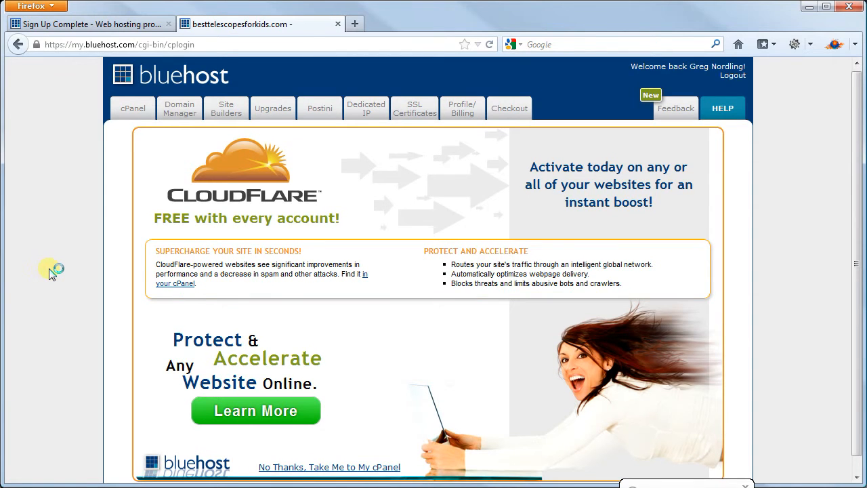
# - Choose 'No Thanks, Take Me to My cPanel' and decline the Welcome New User popup
pyautogui.scroll(-1, 52, 267)
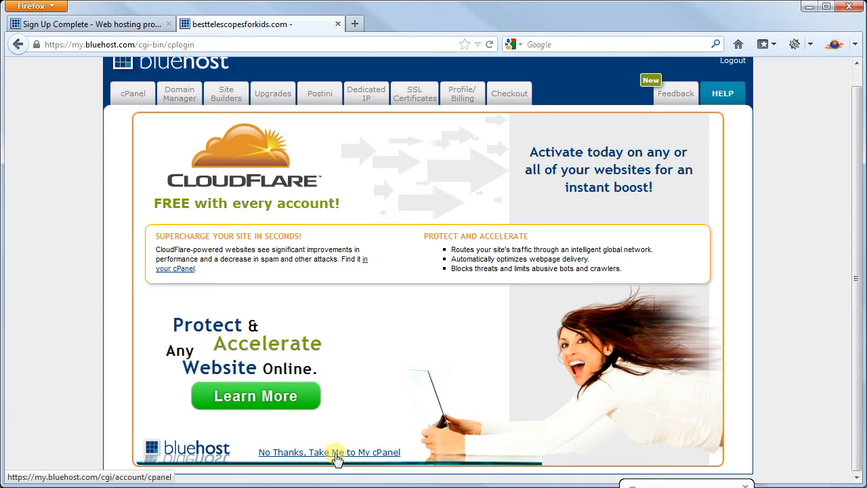
pyautogui.click(134, 95)
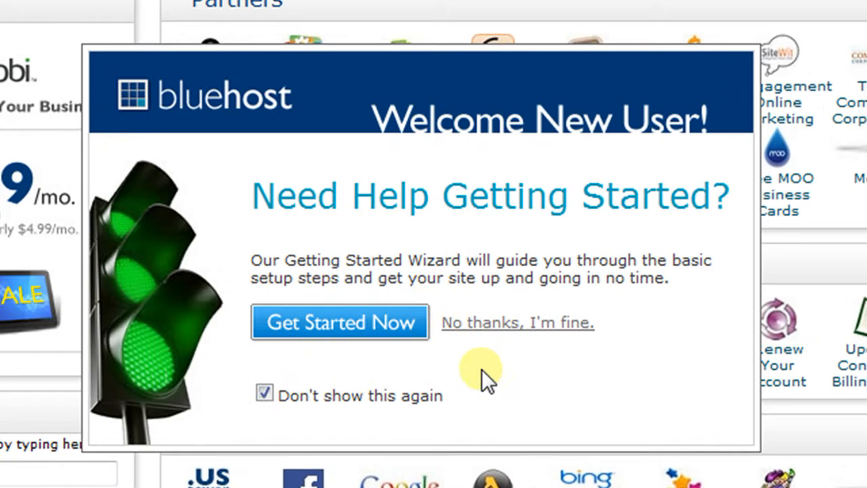
pyautogui.click(506, 329)
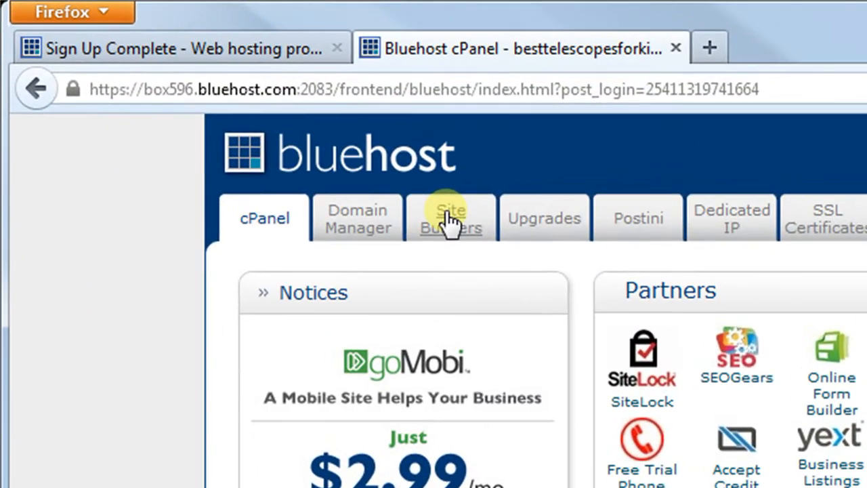
# - Choose Use WordPress under Site Builders, then pick WordPress under Blogs in the SimpleScripts list
pyautogui.click(449, 220)
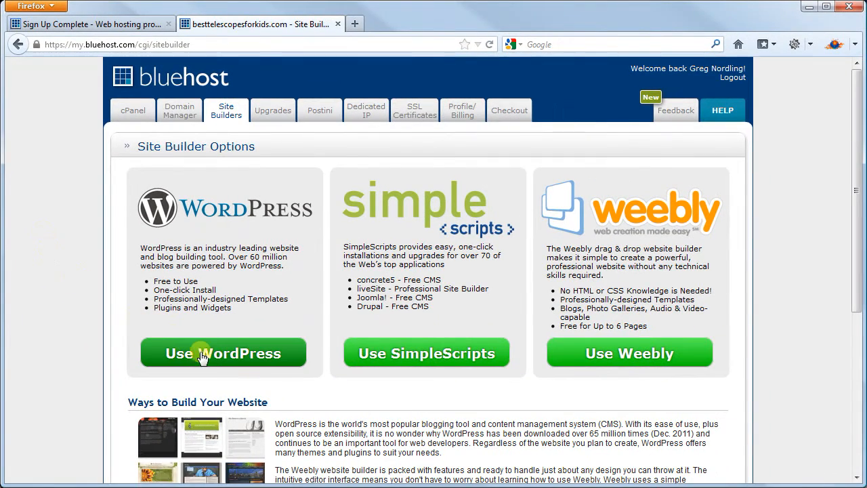
pyautogui.click(215, 357)
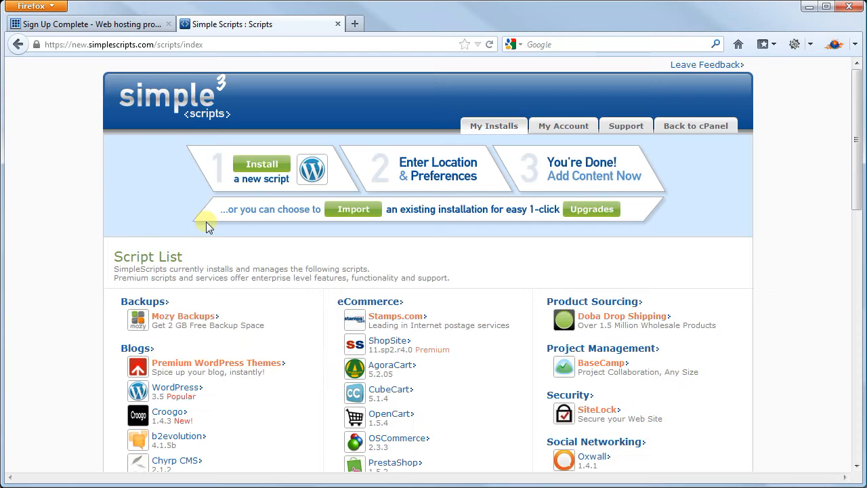
pyautogui.scroll(-2, 54, 310)
pyautogui.scroll(-1, 54, 310)
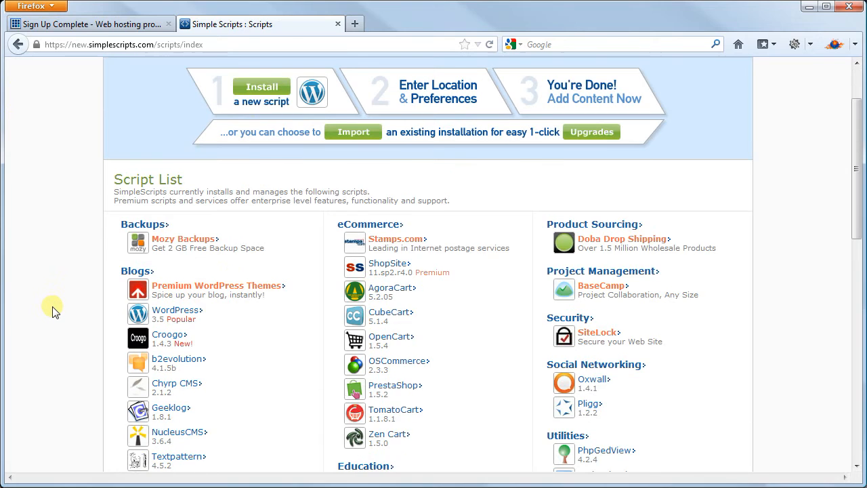
pyautogui.scroll(-2, 54, 310)
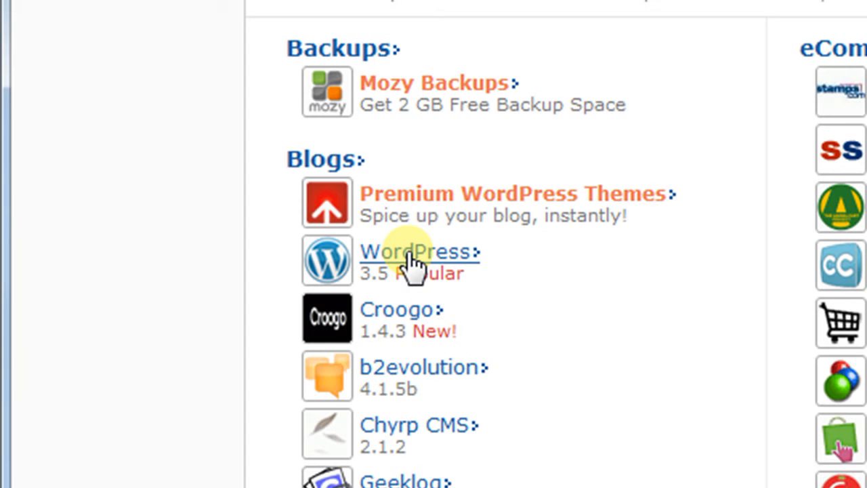
pyautogui.click(415, 253)
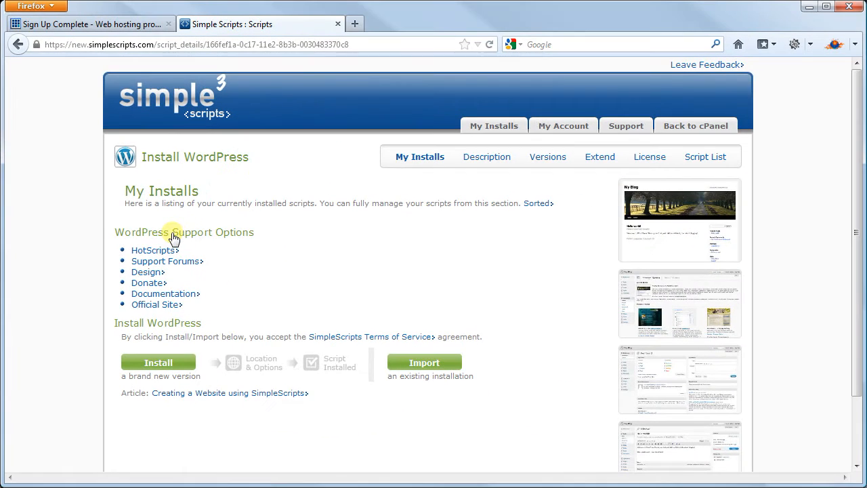
# - Start a new WordPress install, reveal Advanced Options, and set the Site Title to BestTelescopesforKids
pyautogui.click(165, 364)
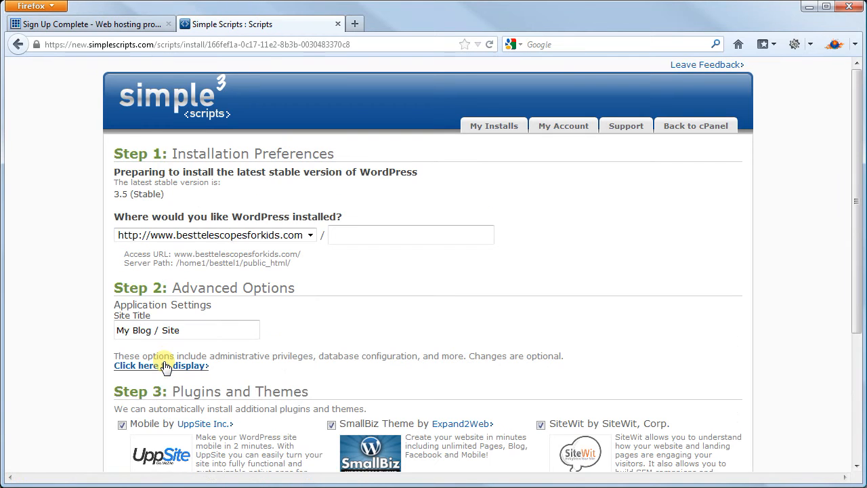
pyautogui.scroll(-2, 96, 360)
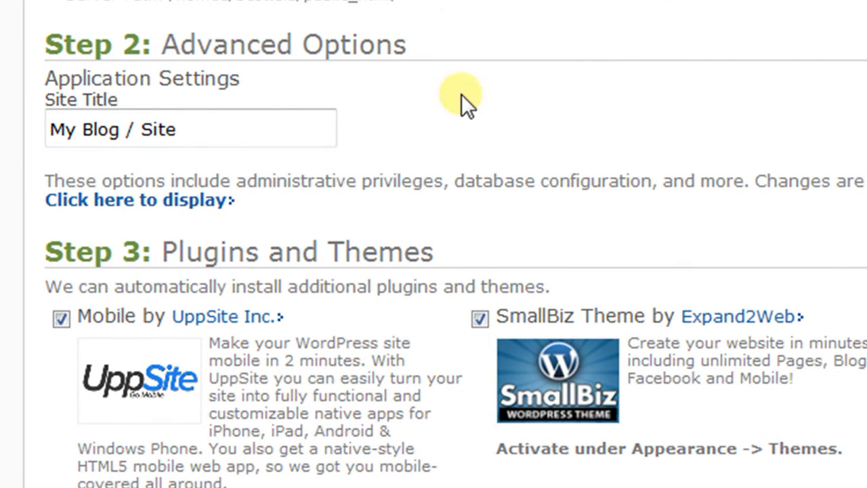
pyautogui.click(136, 201)
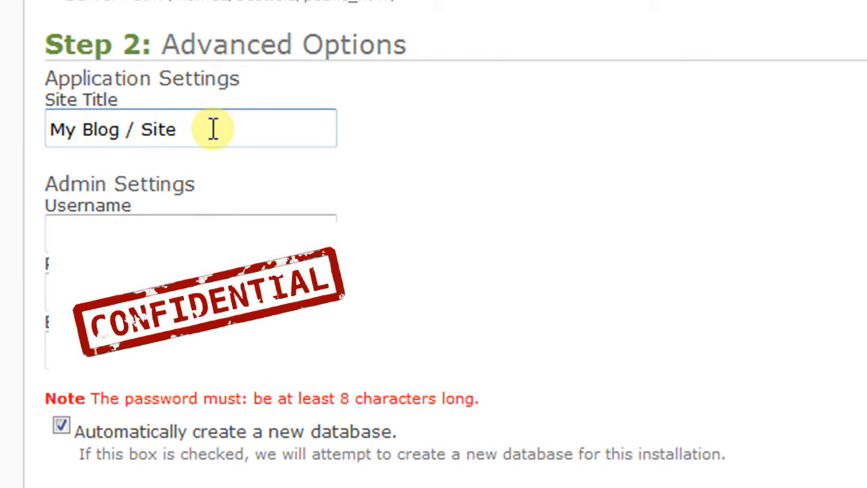
pyautogui.moveTo(209, 129); pyautogui.dragTo(12, 136)
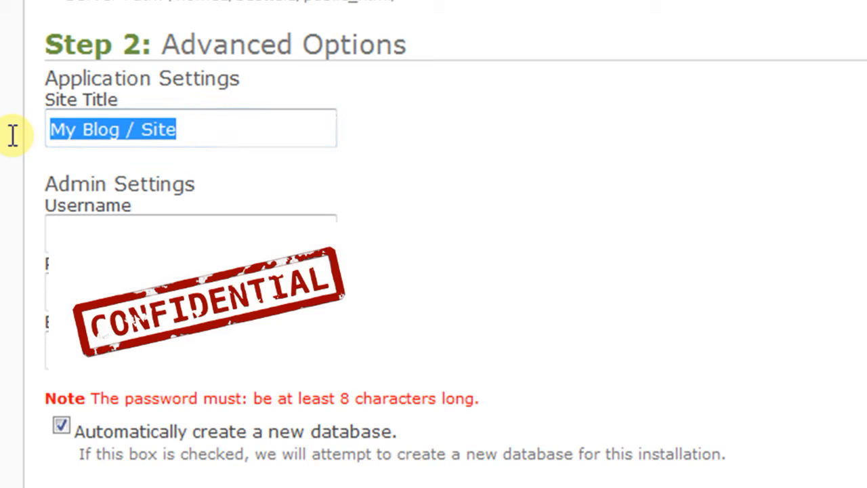
pyautogui.write('BestTelescopesforKids')
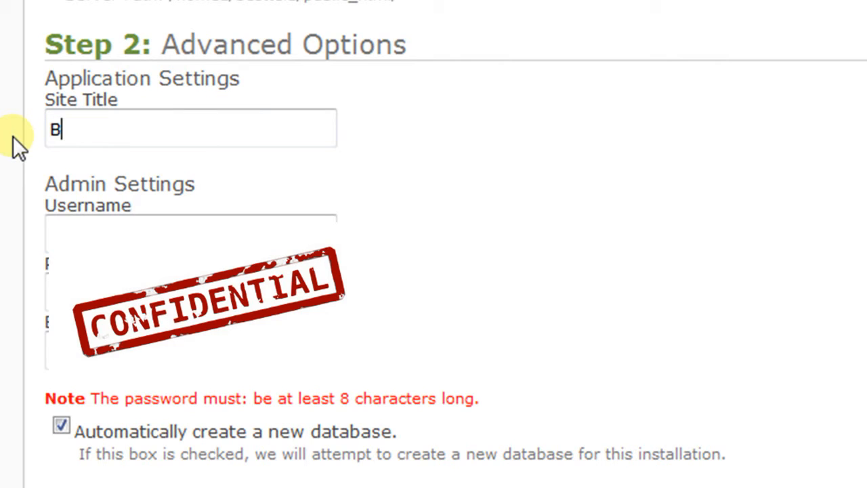
pyautogui.press('Tab')
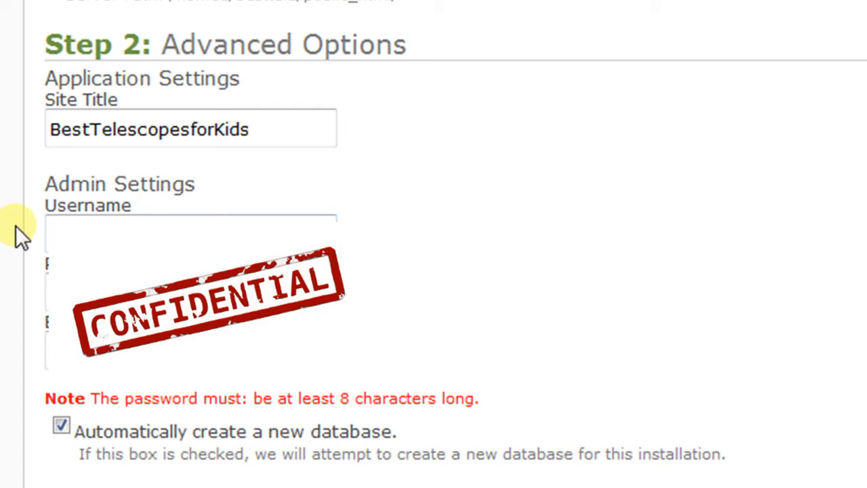
pyautogui.press('Tab')
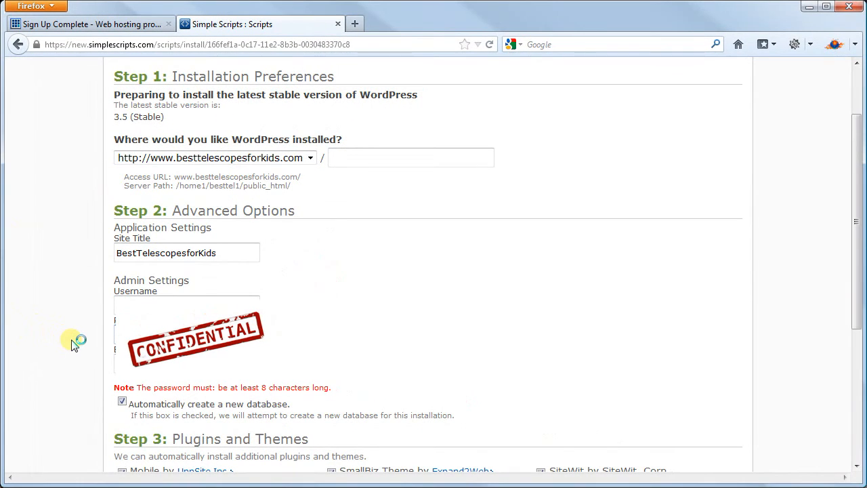
# - Deselect the Mobile by UppSite, SmallBiz Theme and SiteWit add-ons, then submit the WordPress install
pyautogui.scroll(-4, 75, 342)
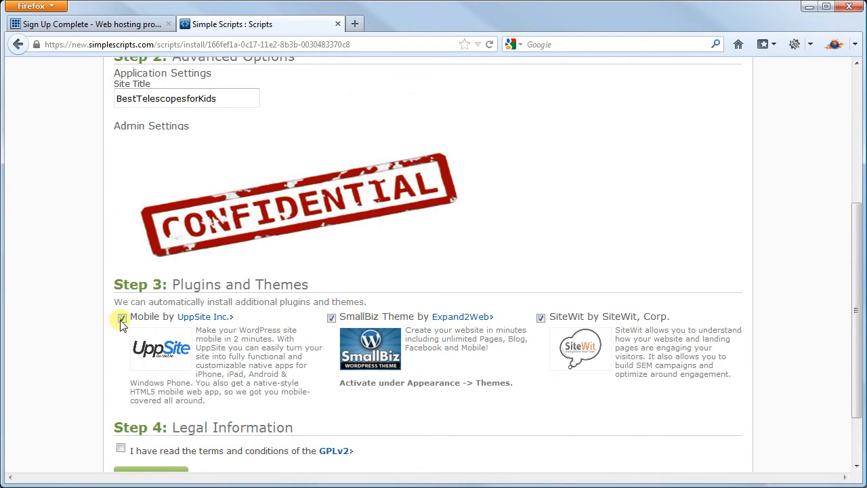
pyautogui.click(123, 318)
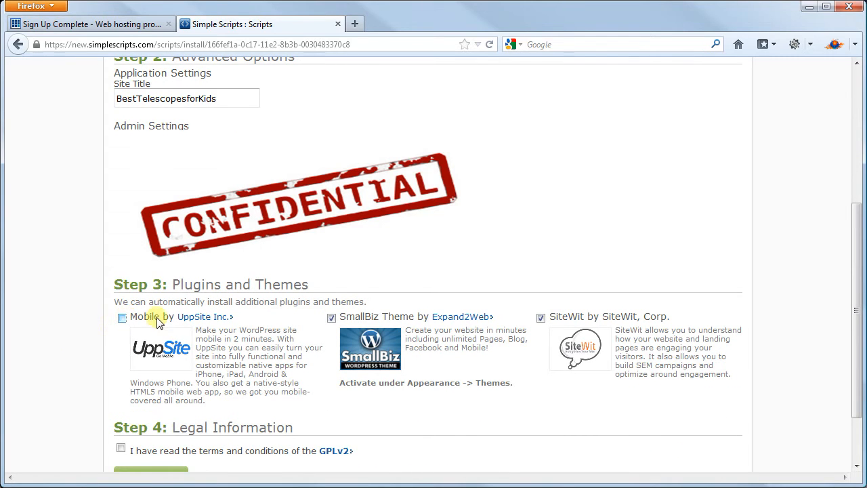
pyautogui.click(331, 318)
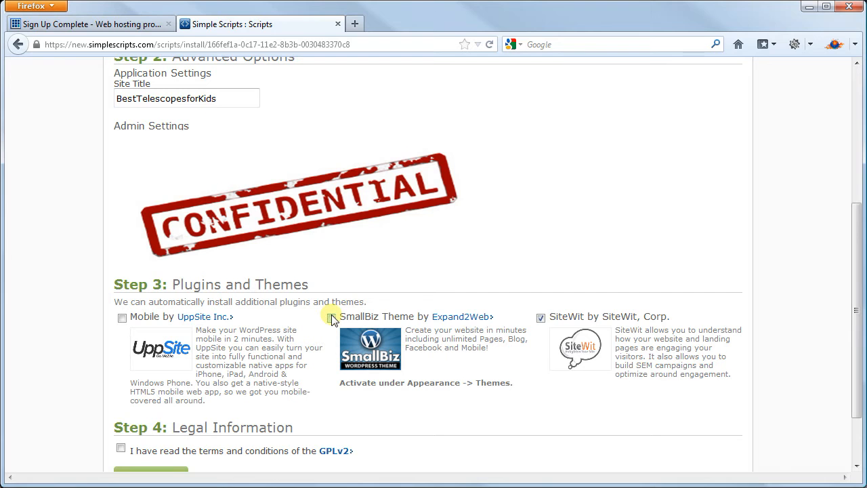
pyautogui.click(541, 318)
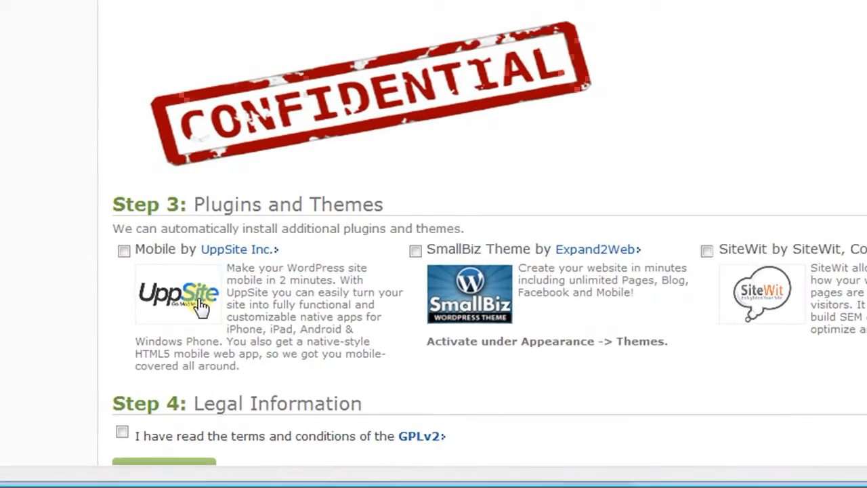
pyautogui.scroll(-2, 18, 203)
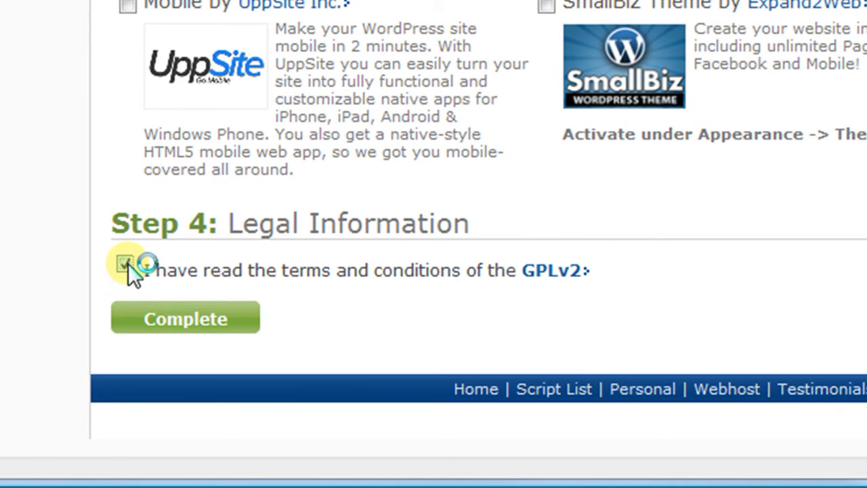
pyautogui.click(183, 321)
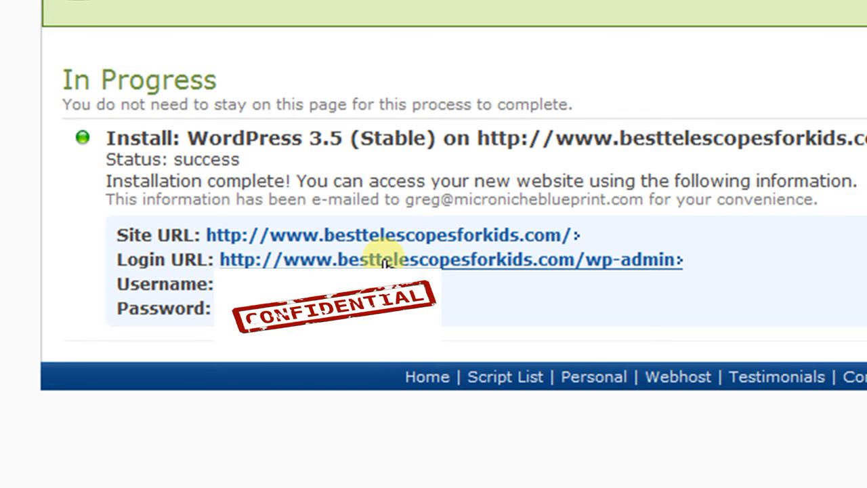
pyautogui.rightClick(396, 243)
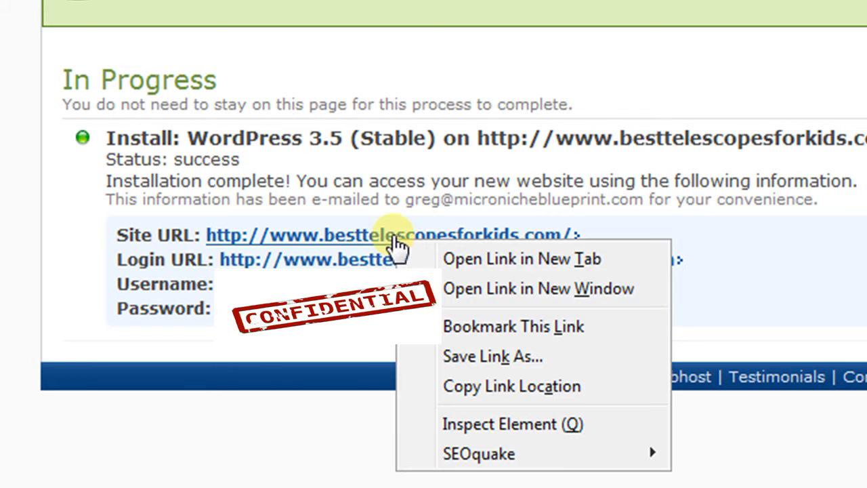
pyautogui.click(444, 259)
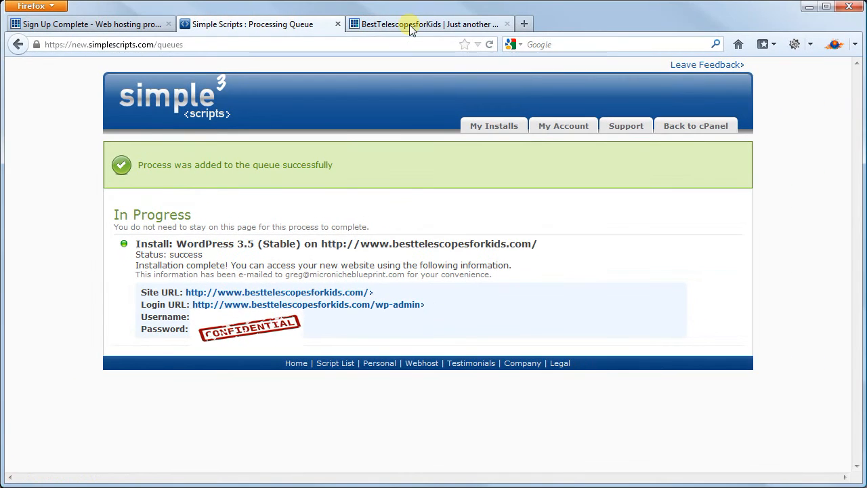
# - Browse the new BestTelescopesforKids live site, then close its tab
pyautogui.click(409, 25)
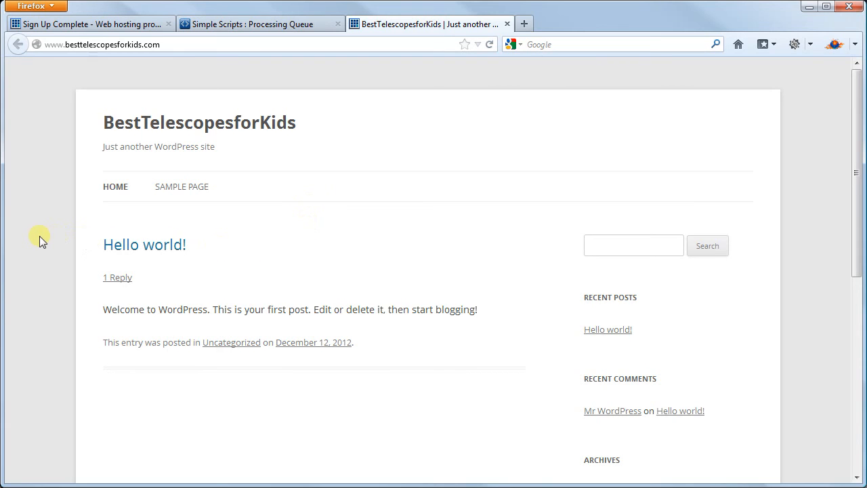
pyautogui.scroll(-10, 39, 238)
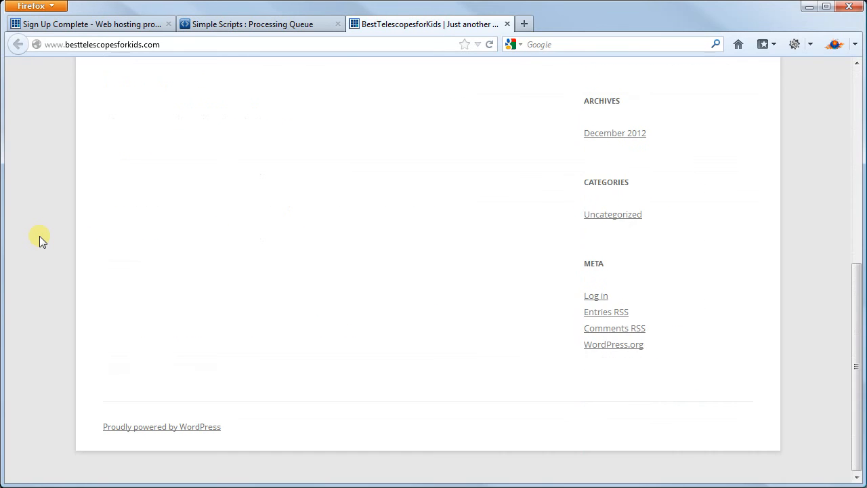
pyautogui.scroll(10, 40, 237)
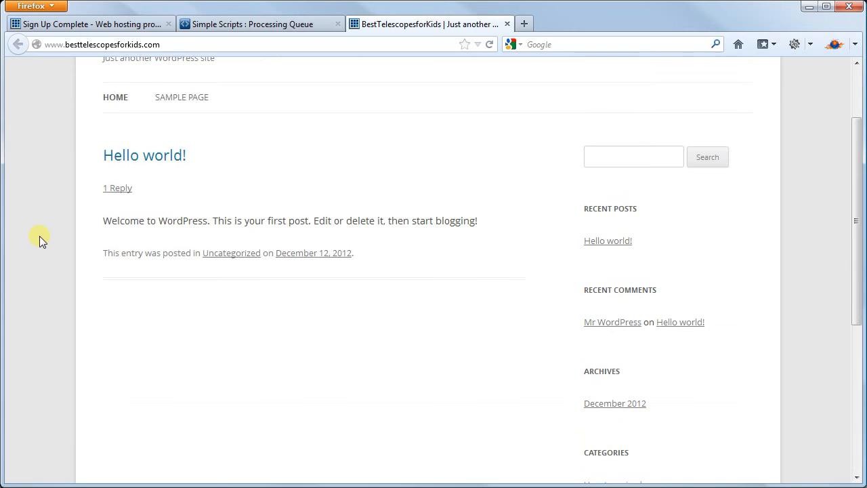
pyautogui.click(507, 24)
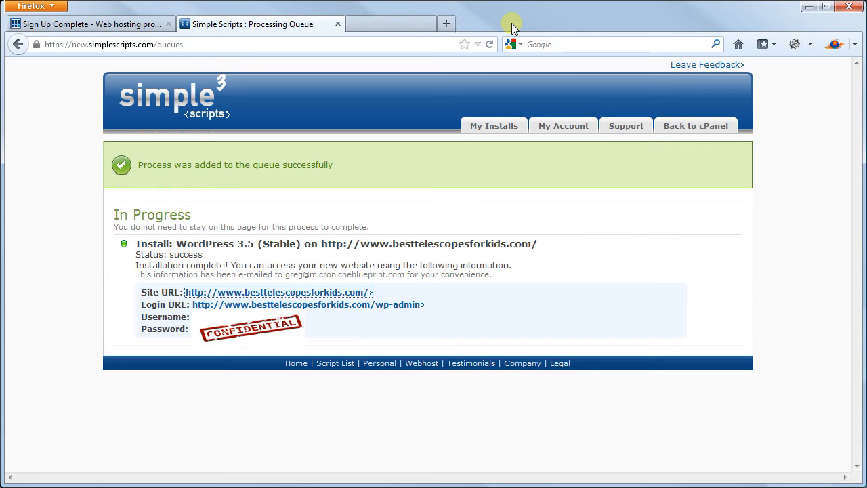
# - Log in at the /wp-admin page with Remember Me checked
pyautogui.click(307, 304)
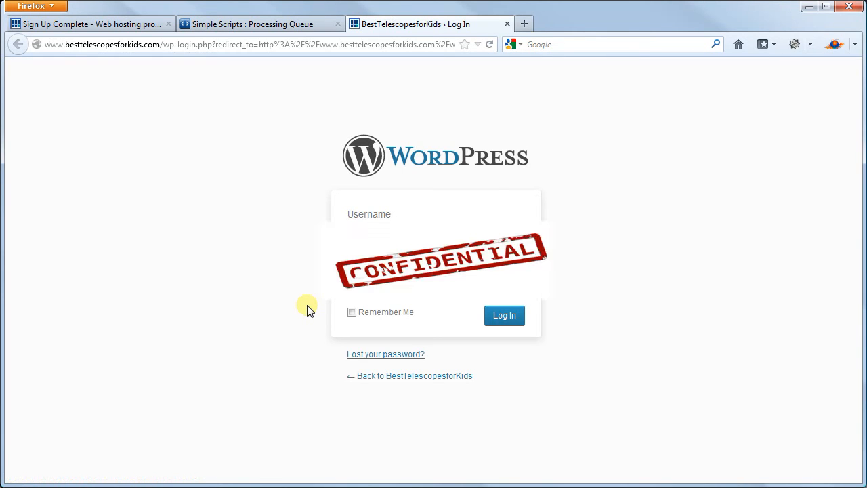
pyautogui.click(351, 312)
pyautogui.click(499, 317)
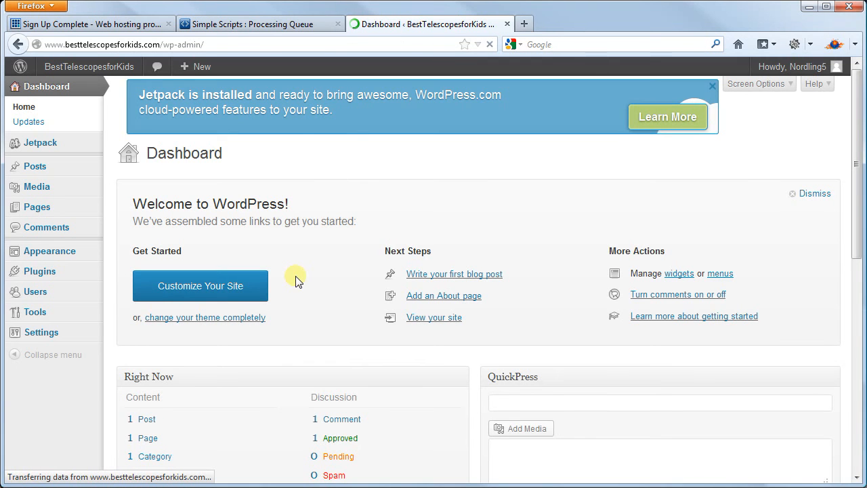